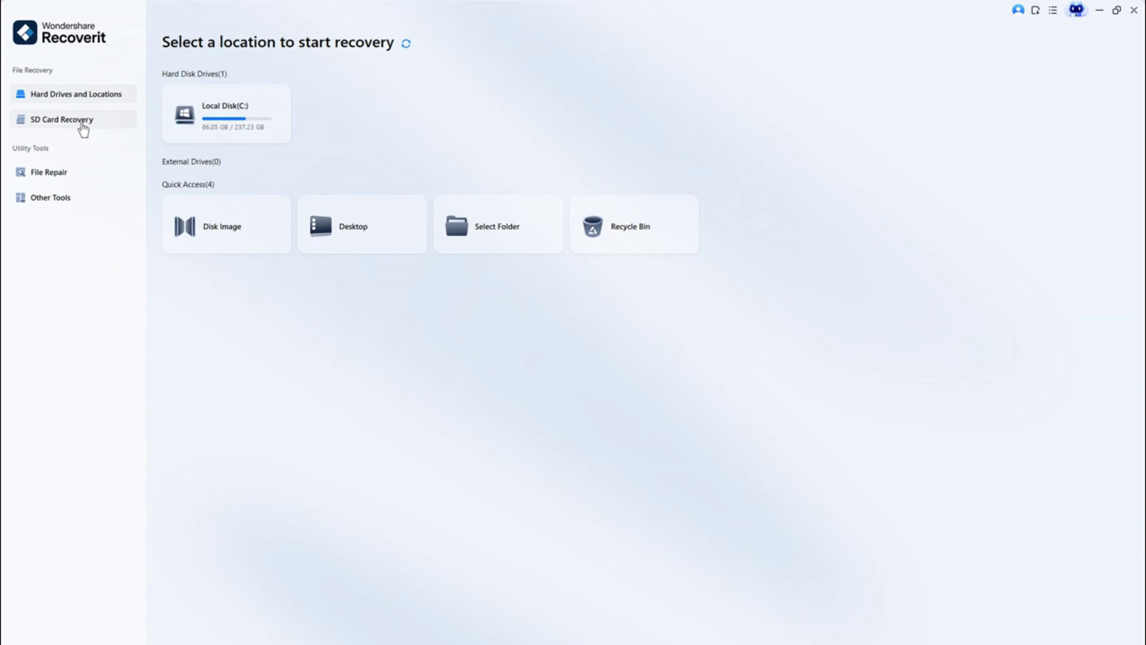
After a brief look at the SD card page, scan the Recycle Bin and dismiss the 480,681-file summary.
click(81, 124)
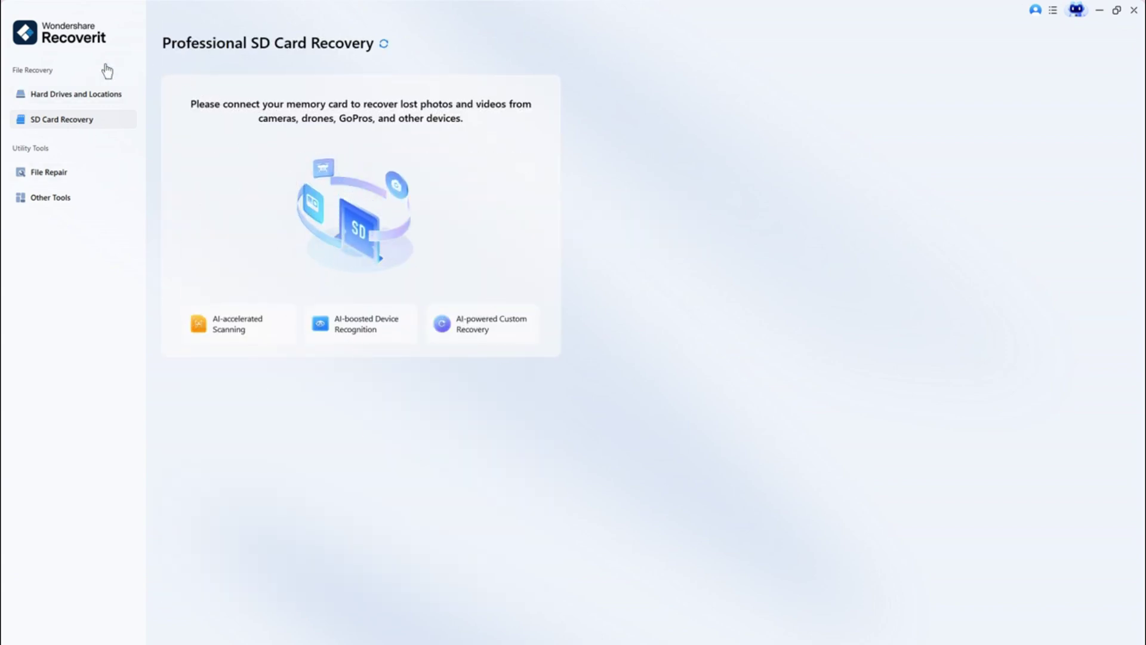
click(47, 100)
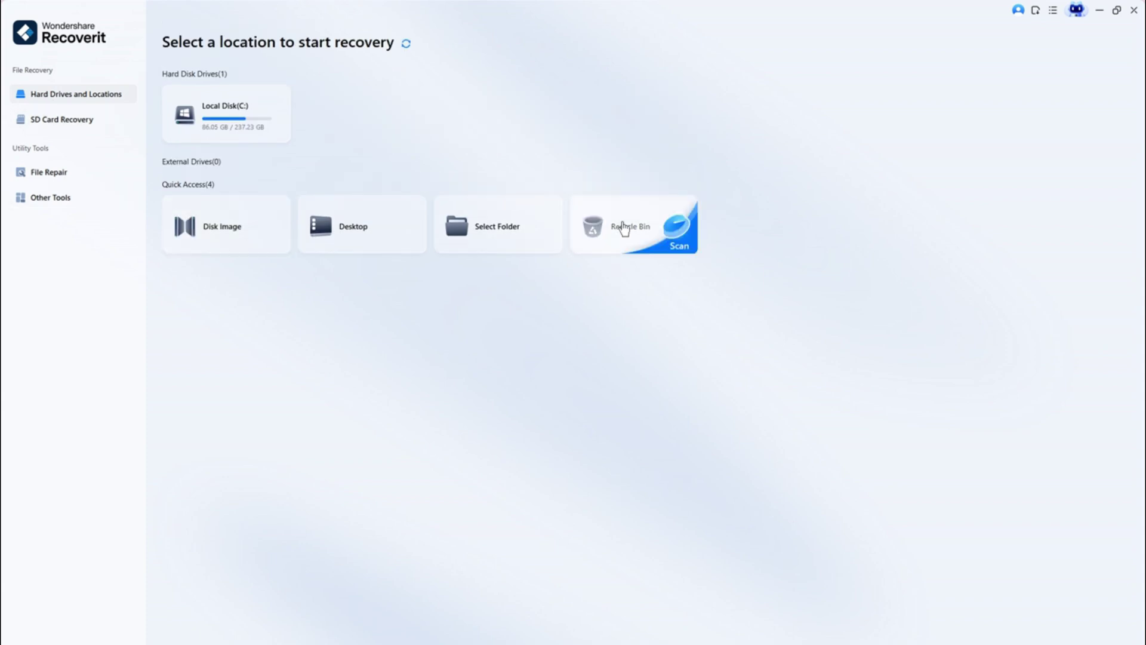
click(624, 228)
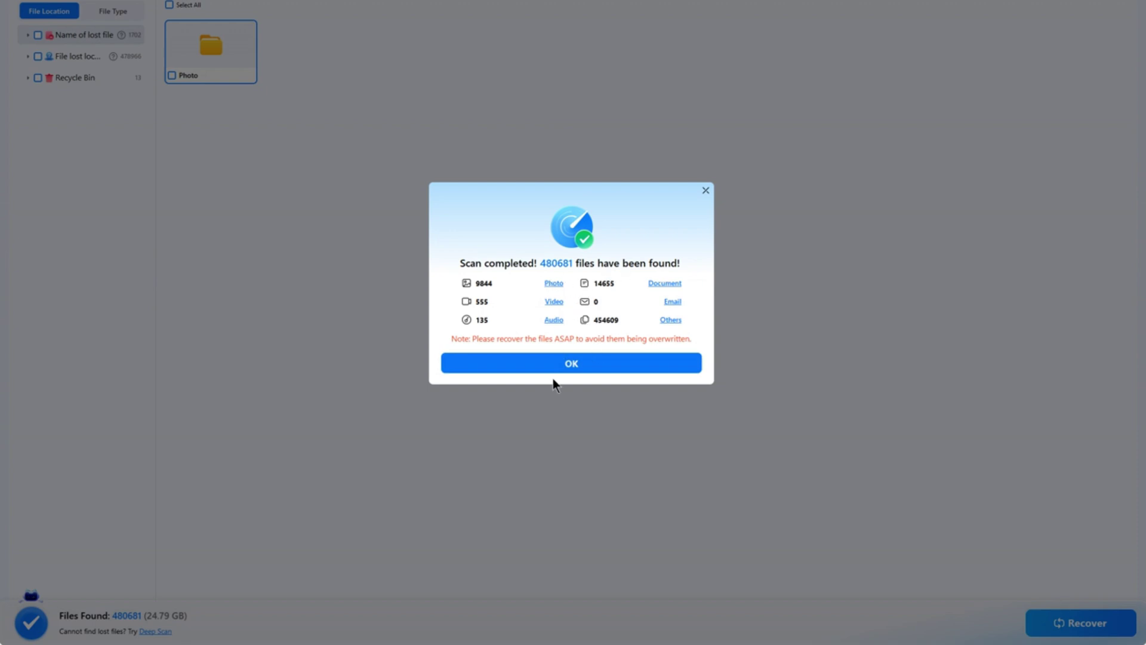
click(577, 366)
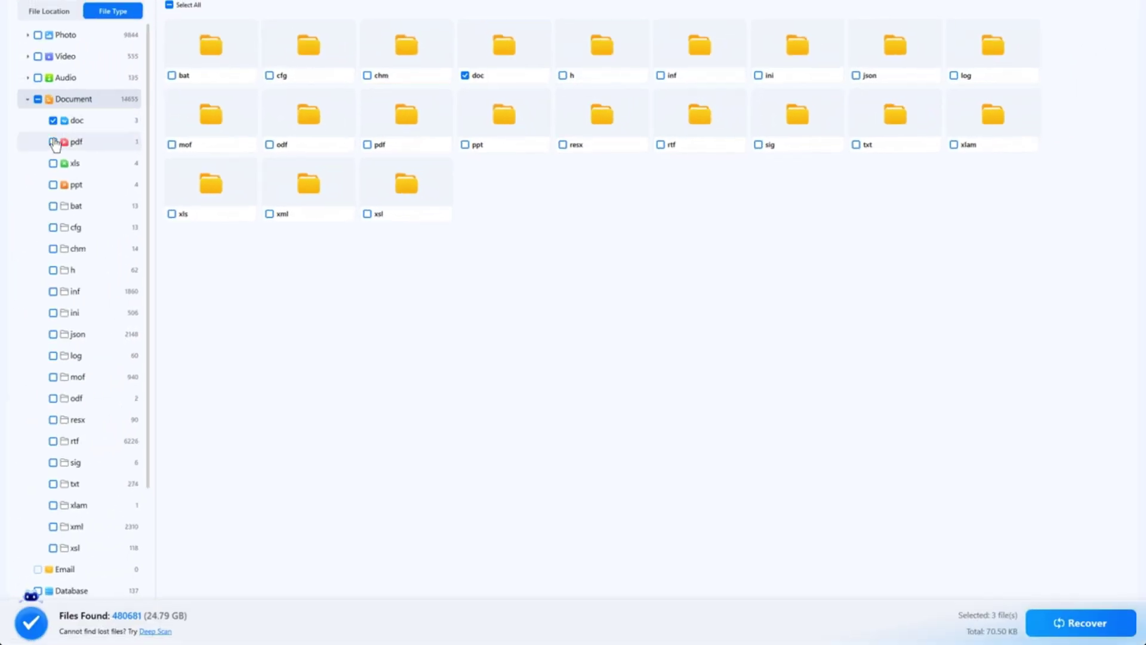
Start recovering the ticked doc, pdf, xls and ppt files with Recover.
click(1048, 625)
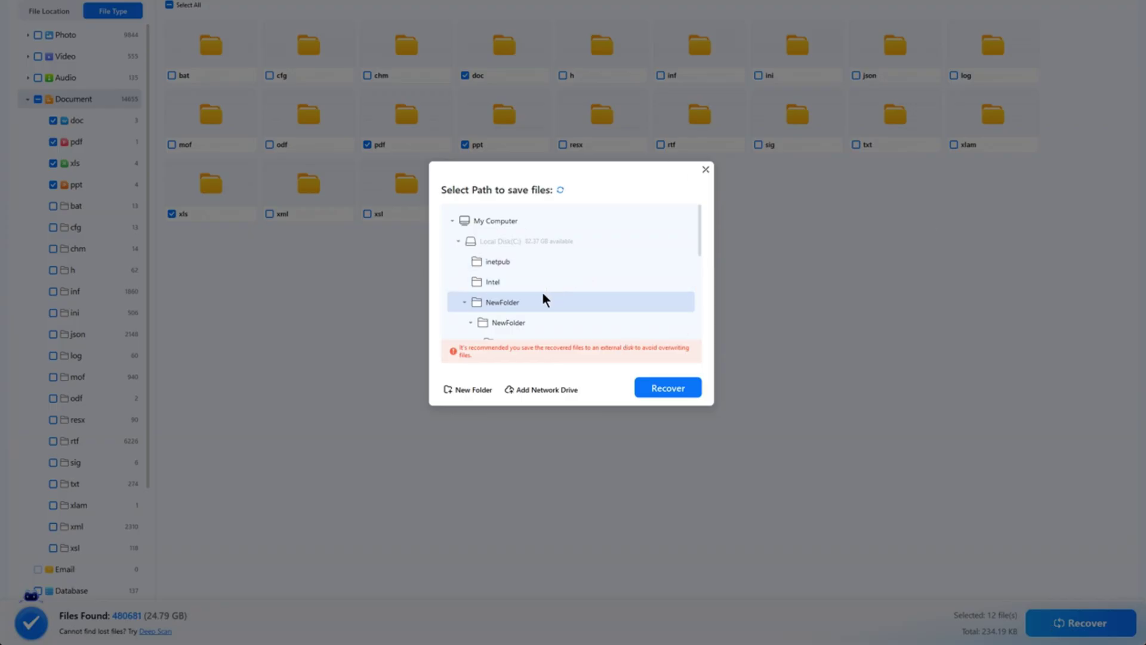
scroll(498, 304, down, 2)
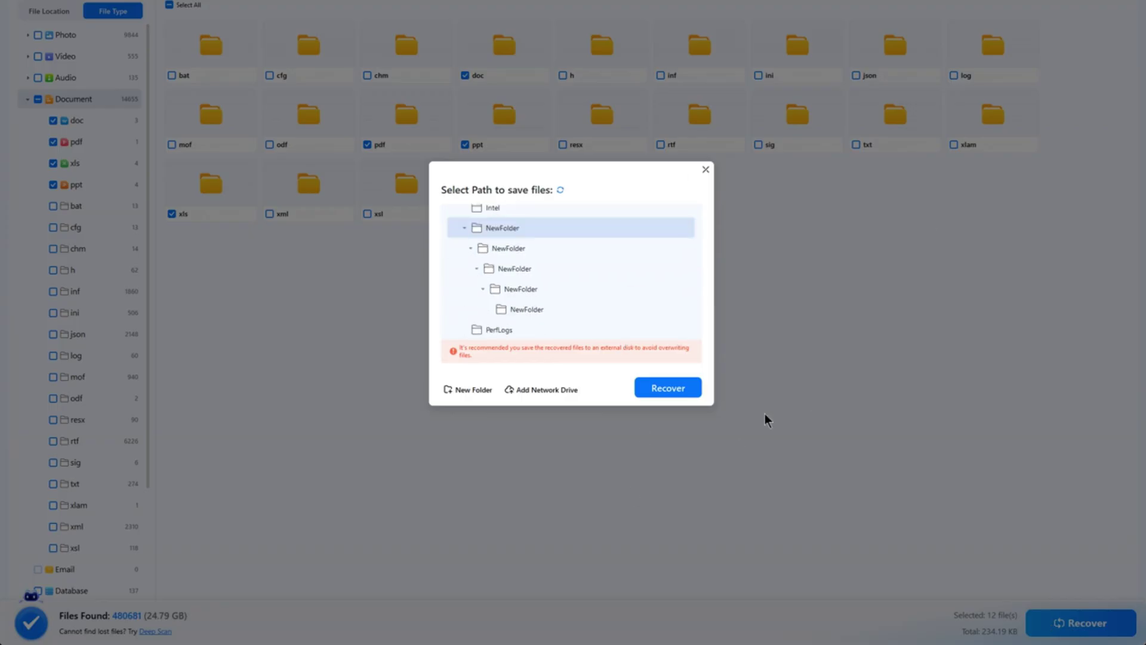
scroll(603, 281, up, 2)
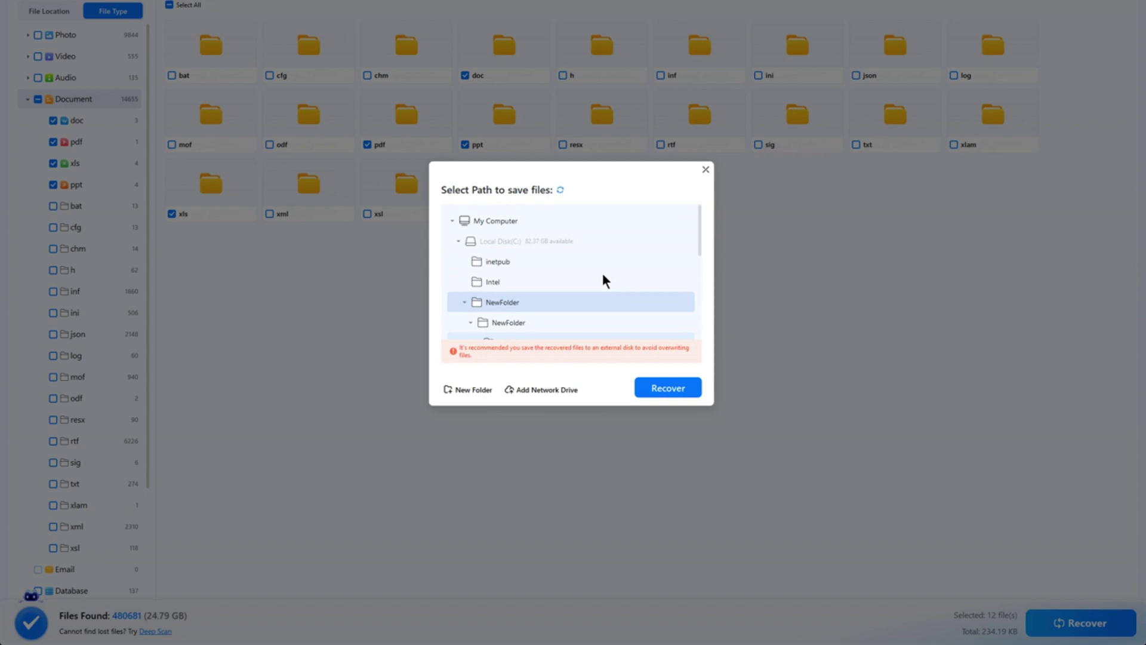
scroll(603, 280, down, 1)
scroll(603, 280, down, 1)
scroll(604, 281, down, 3)
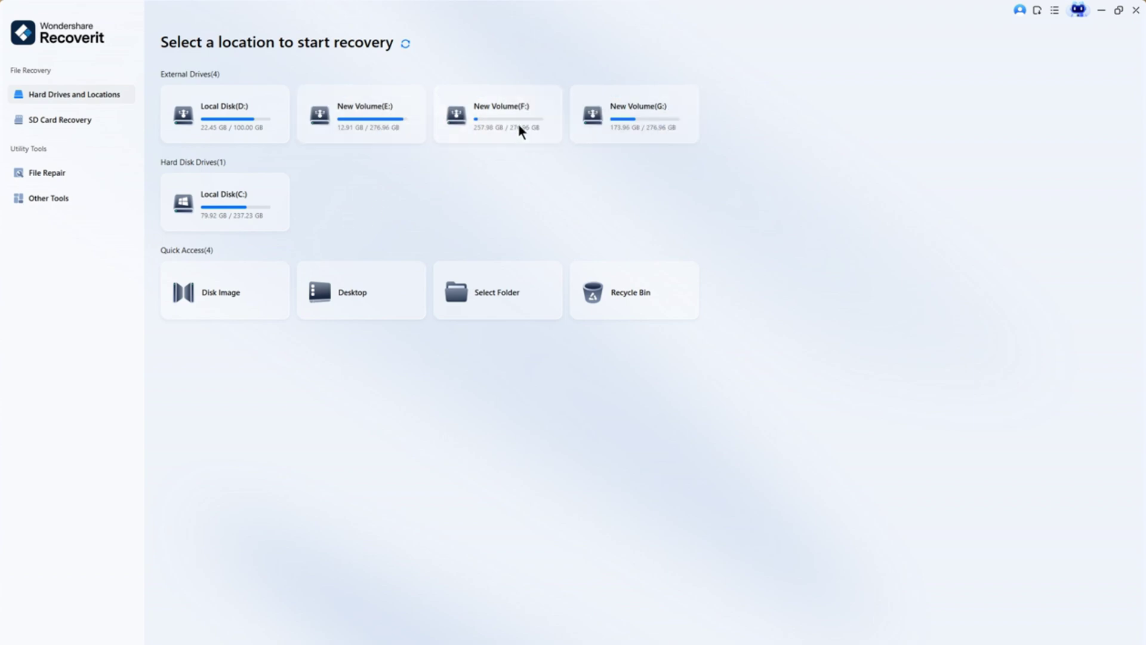
Scan New Volume (F:), viewing results by file type and by location meanwhile.
click(504, 123)
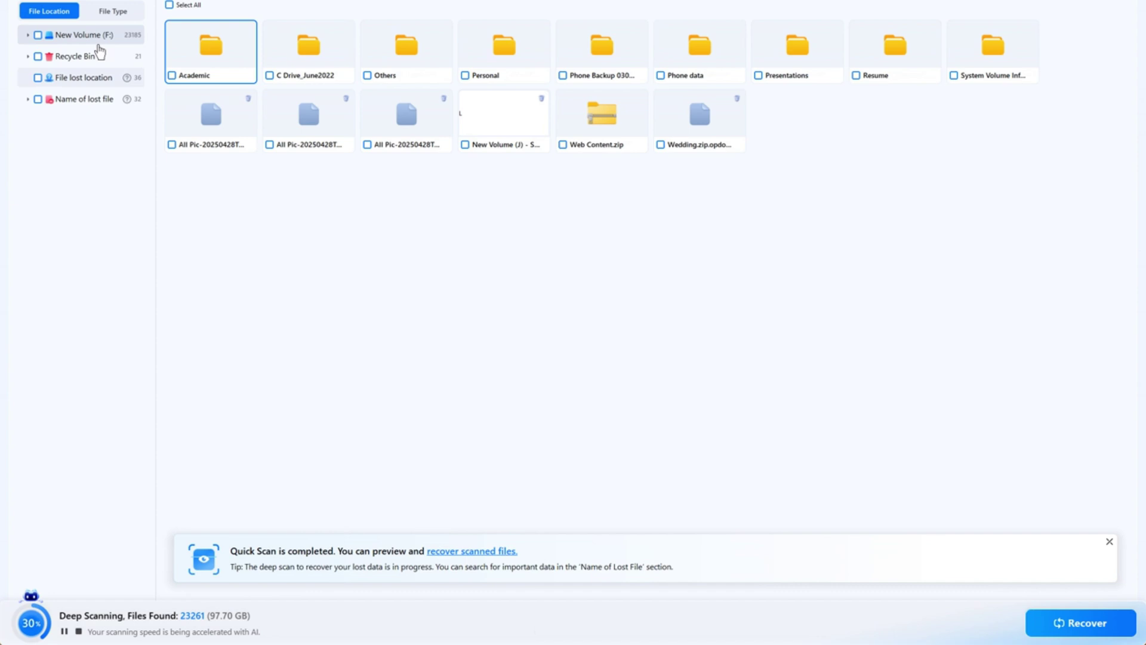
click(114, 13)
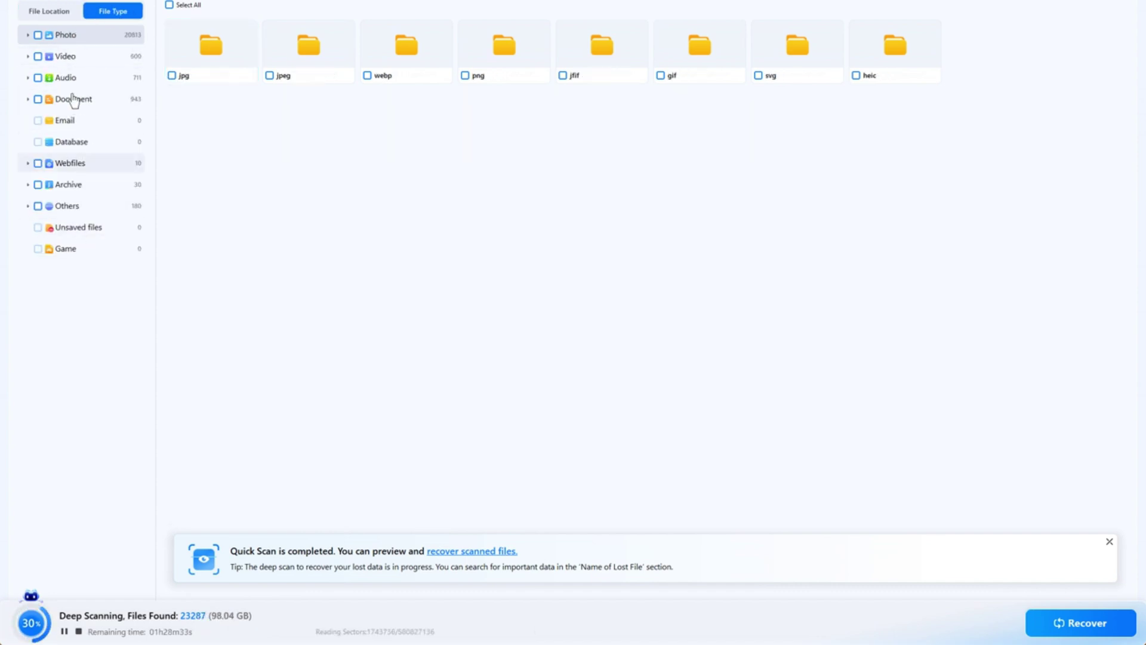
click(60, 13)
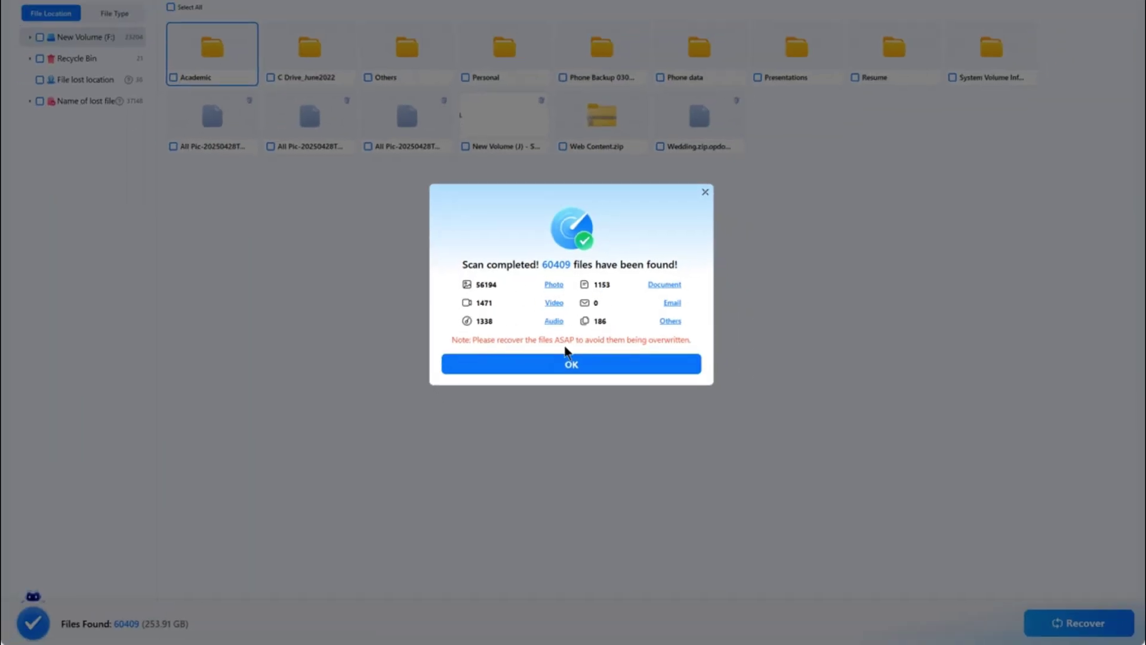
Close the scan summary and browse the video, audio and document results by file type.
click(566, 363)
click(114, 13)
click(105, 59)
click(112, 79)
click(112, 101)
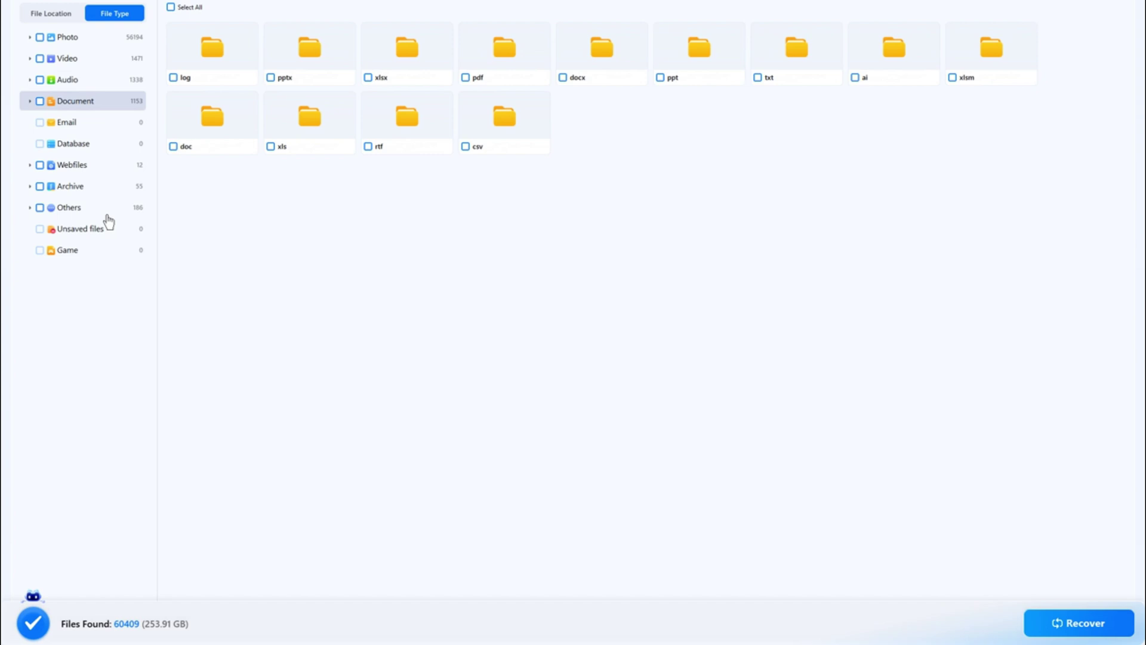
Browse the Archive, Others and Webfiles results, then expand the Document category's subtypes.
click(104, 186)
click(104, 206)
click(106, 165)
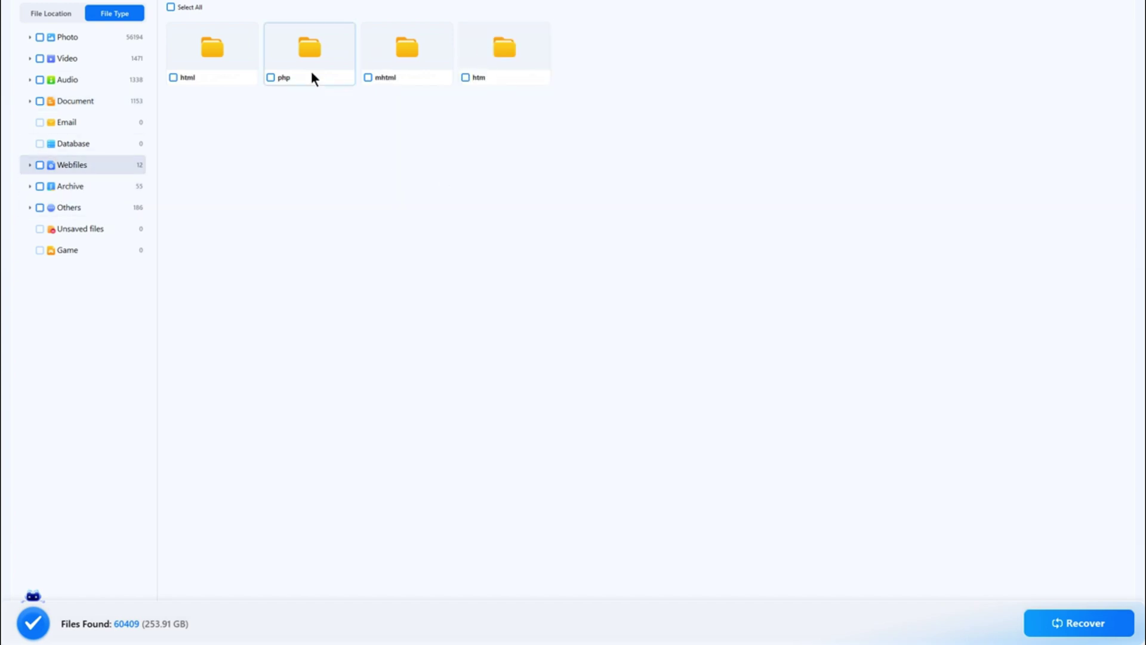
click(98, 106)
click(102, 105)
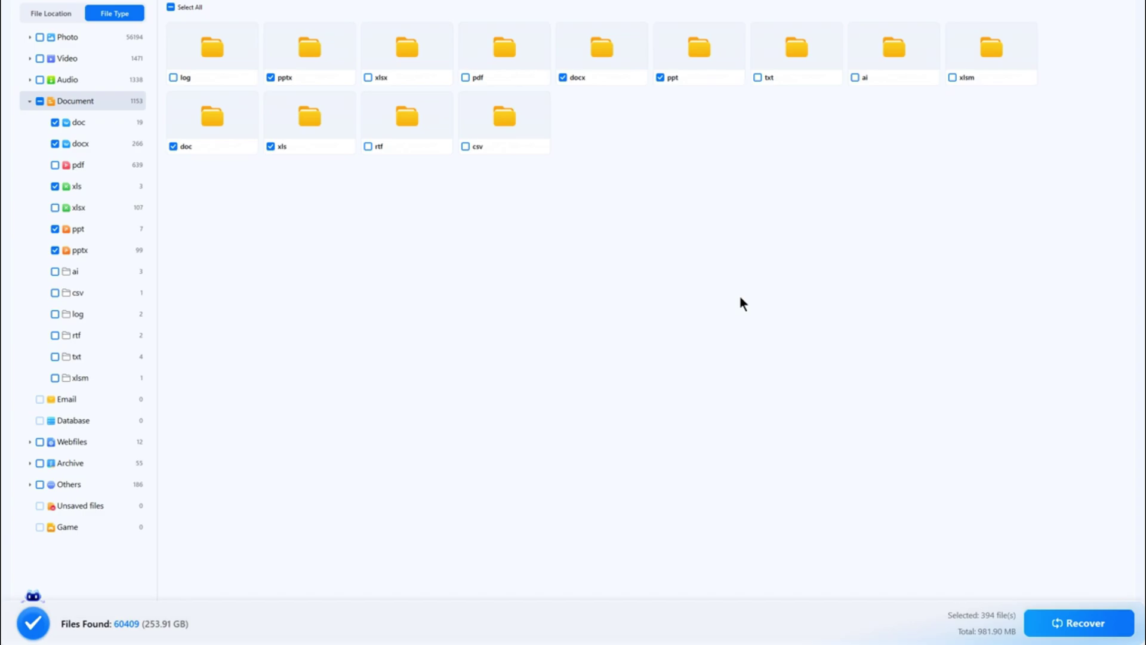
Recover the 394 selected documents into NewFolder (1) on New Volume (G:).
click(1079, 622)
scroll(558, 343, up, 2)
click(469, 335)
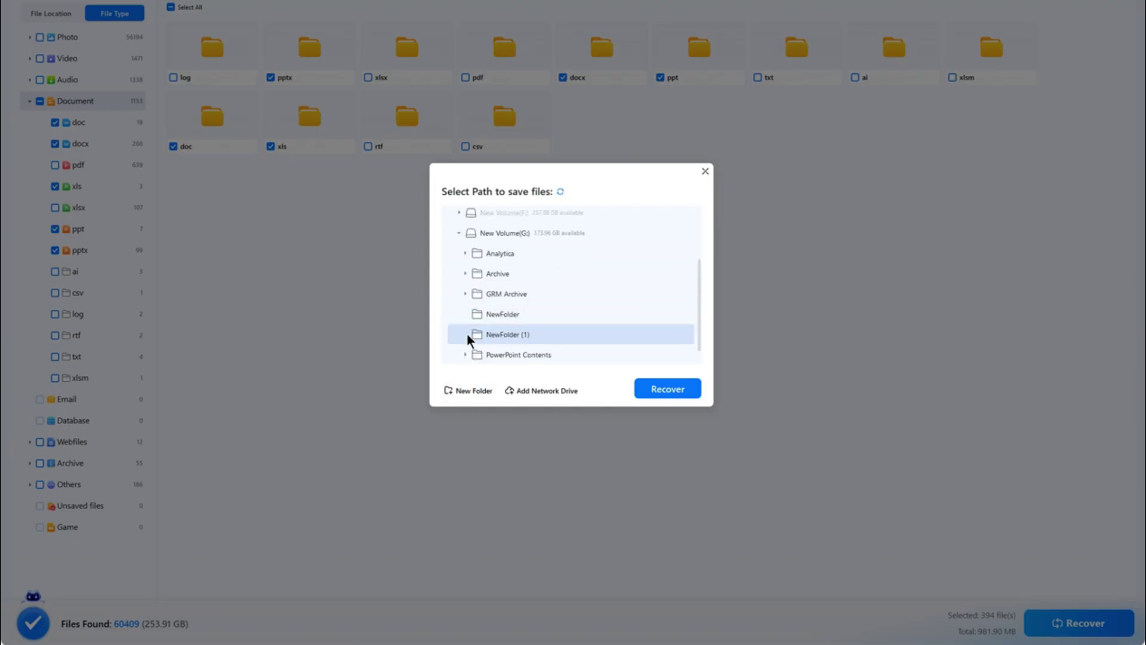
click(663, 390)
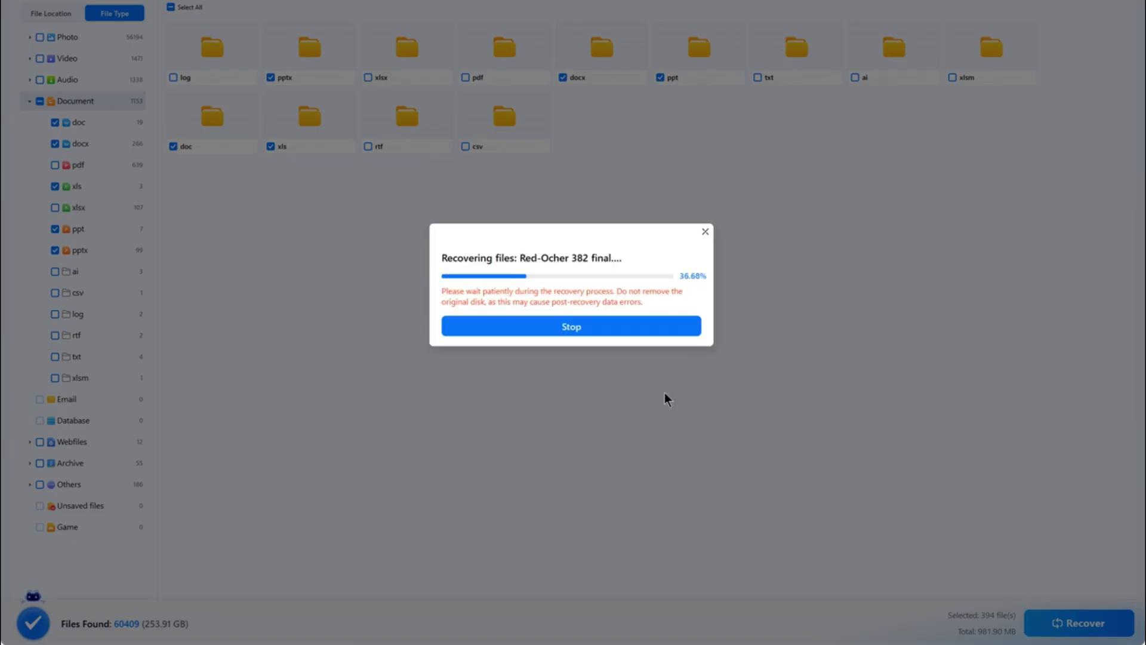